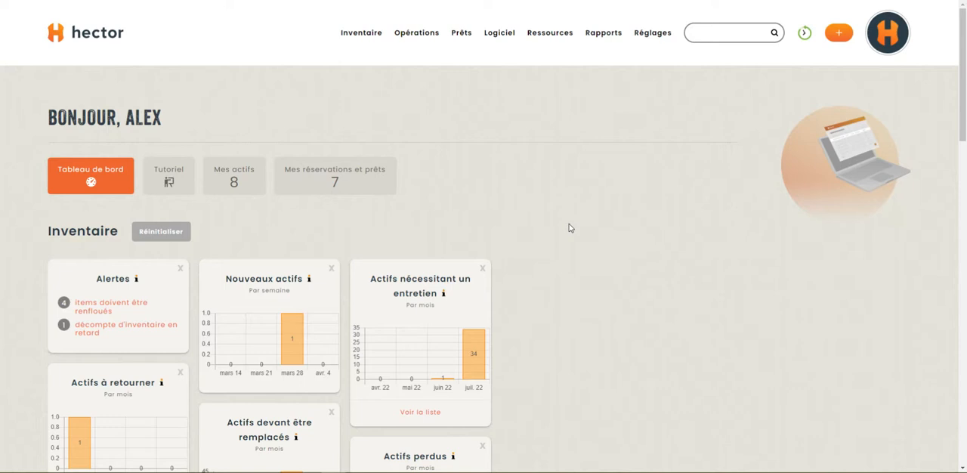
Open the general configuration and find the automatic session disconnection setting (Déconnexion de la session).
mouse_move(661, 52)
scroll(574, 302, down, 7)
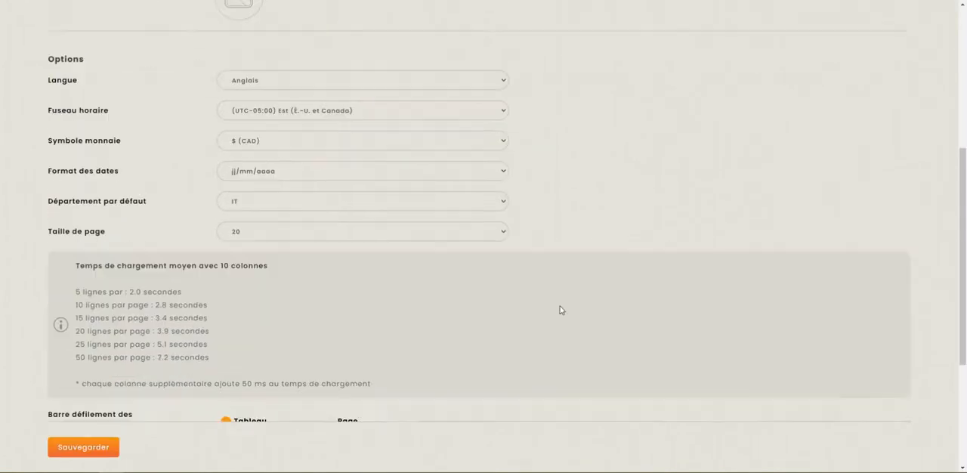
scroll(521, 302, down, 1)
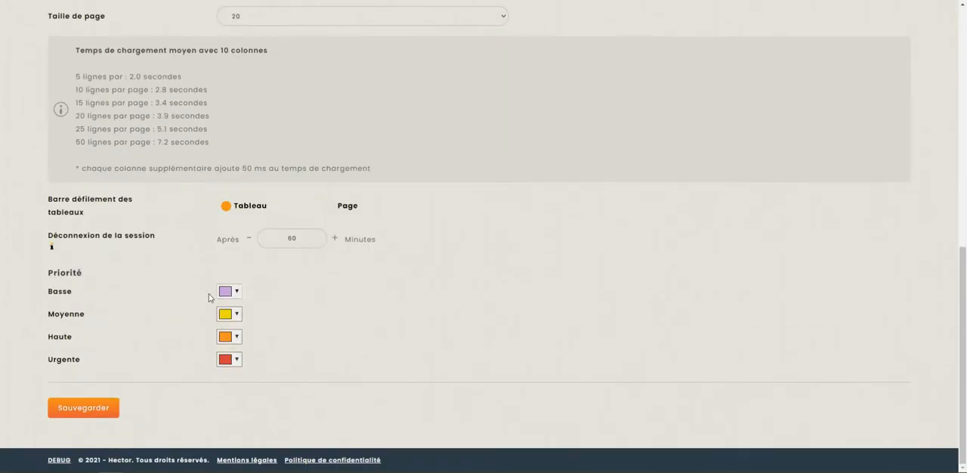
drag(51, 237, 416, 253)
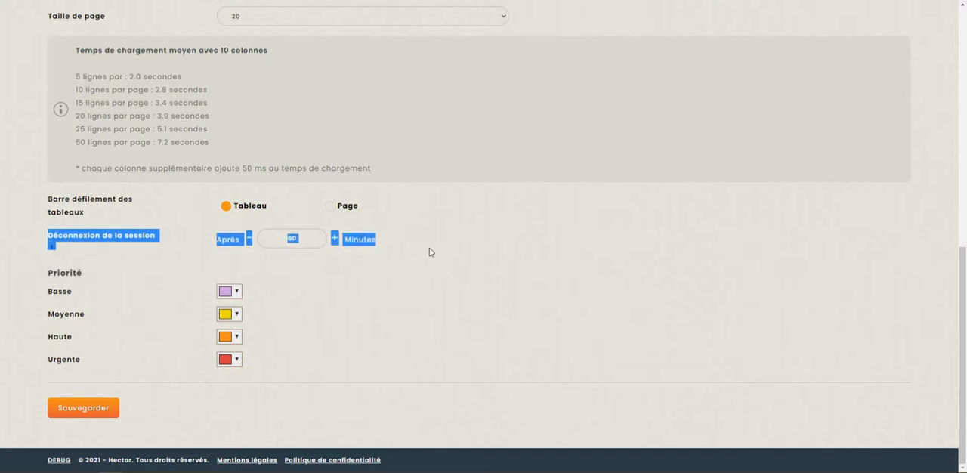
click(433, 249)
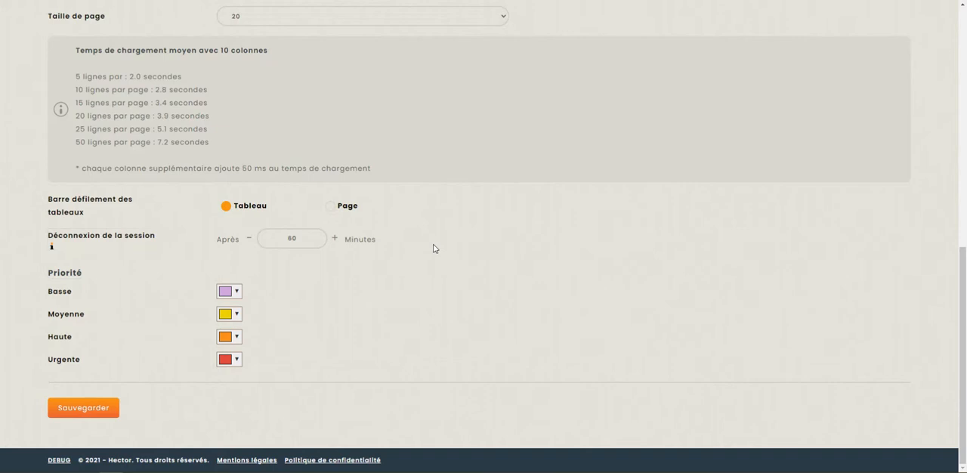
Try 0 as the session disconnection delay and restore it to 60 minutes.
click(293, 238)
double_click(292, 238)
text(0)
key(BackSpace)
text(60)
scroll(620, 298, up, 10)
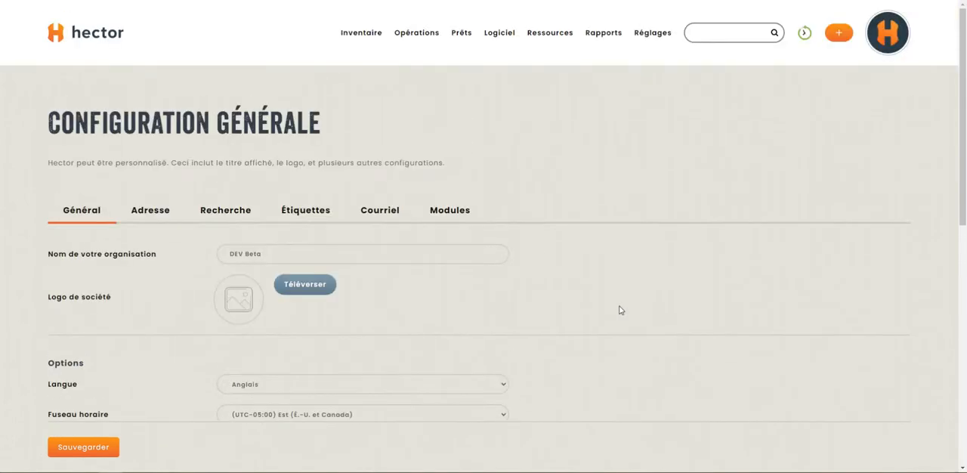
Open the security configuration for local accounts (Comptes locaux).
mouse_move(653, 32)
scroll(665, 182, down, 3)
scroll(664, 226, down, 4)
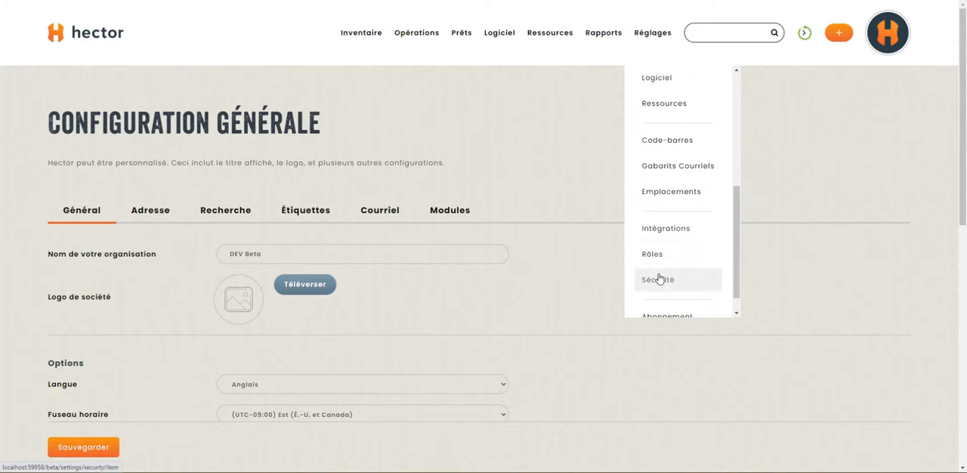
click(659, 280)
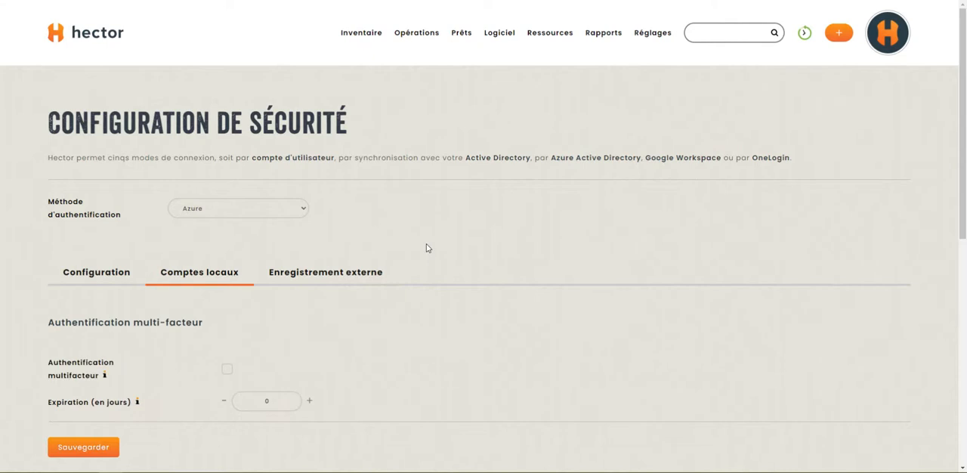
Review the local accounts' multi-factor authentication and password complexity rules, including the password history setting.
scroll(521, 215, down, 2)
scroll(521, 210, down, 1)
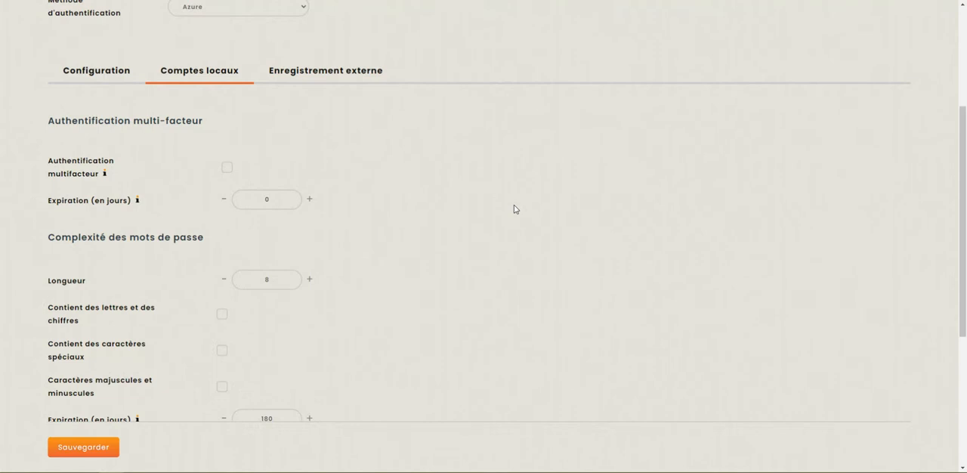
scroll(513, 208, down, 3)
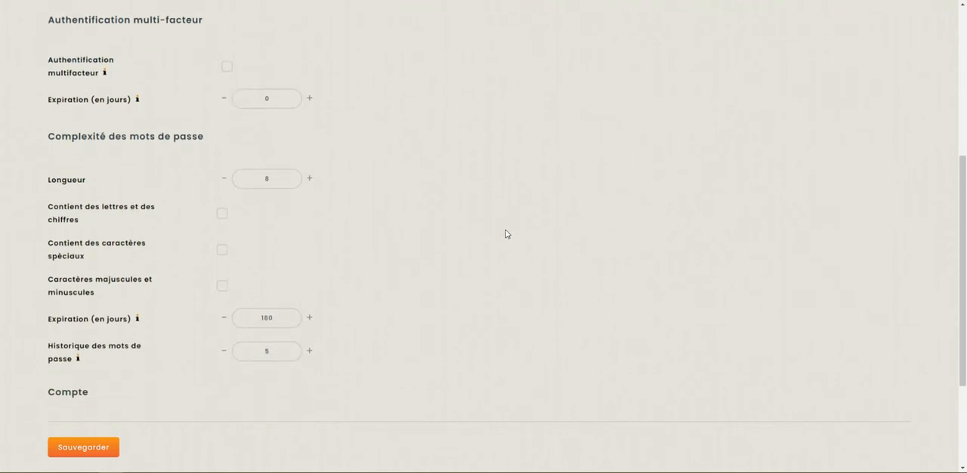
scroll(505, 235, down, 1)
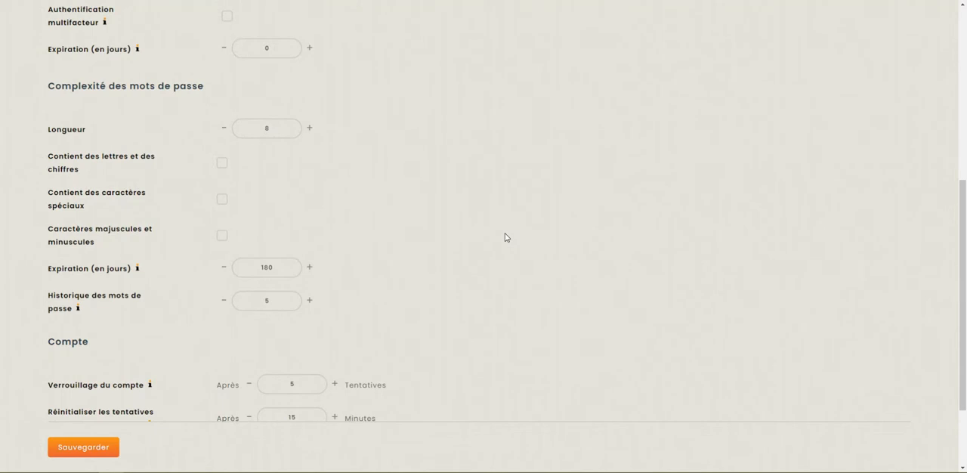
scroll(503, 236, down, 3)
drag(38, 194, 126, 216)
click(127, 217)
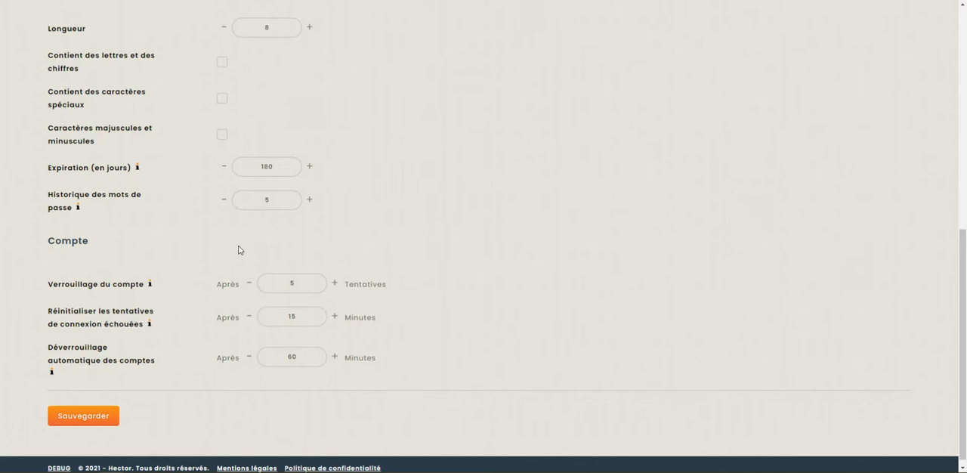
Try 0 as the automatic account unlocking delay (Déverrouillage automatique des comptes) and restore it to 60 minutes.
scroll(151, 246, down, 1)
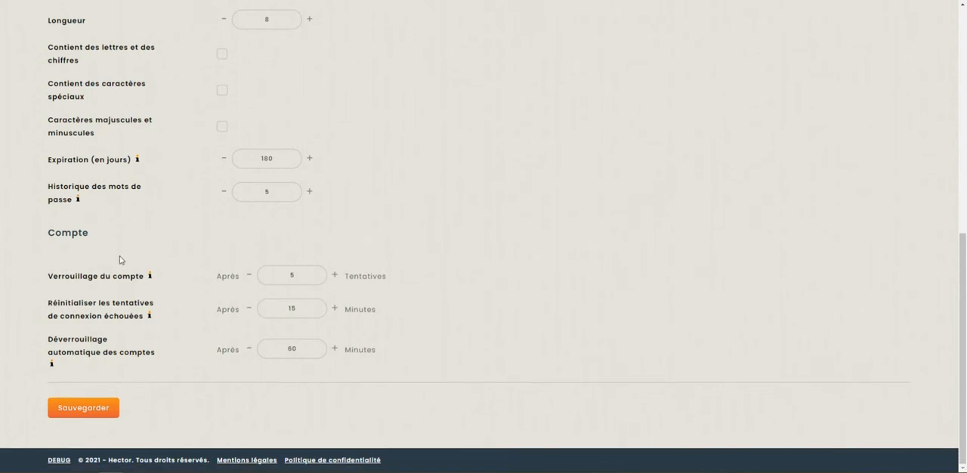
click(315, 276)
double_click(296, 353)
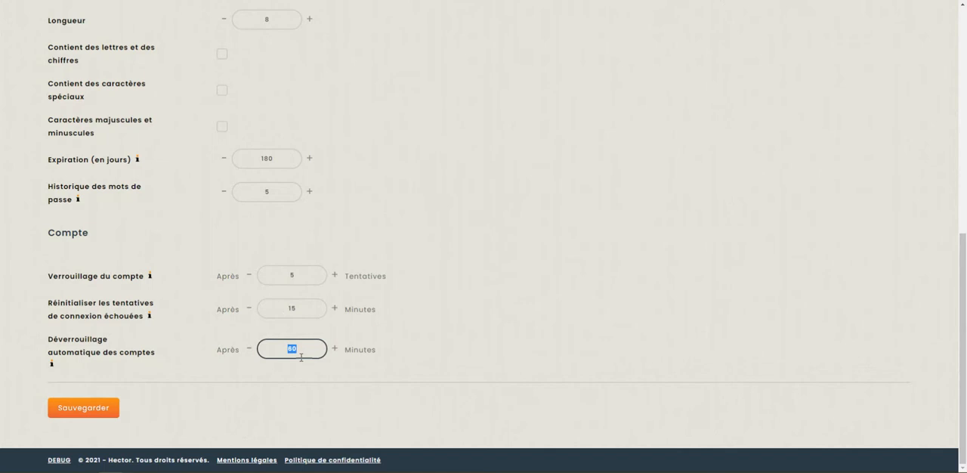
text(0)
key(BackSpace)
text(60)
Examine the failed-login reset delay and try 0 as the number of attempts for account locking (Verrouillage du compte).
drag(47, 304, 158, 318)
click(162, 321)
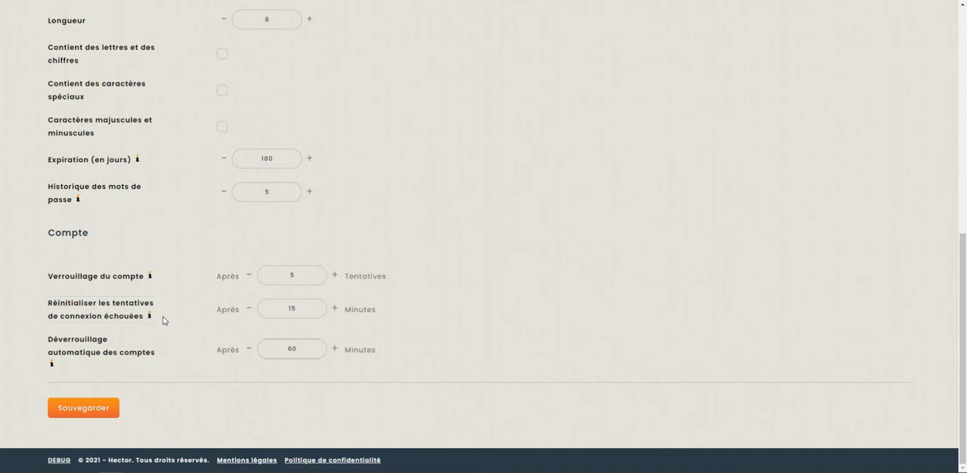
click(264, 276)
click(274, 296)
drag(274, 305, 324, 313)
drag(307, 277, 244, 275)
text(0)
scroll(482, 229, up, 10)
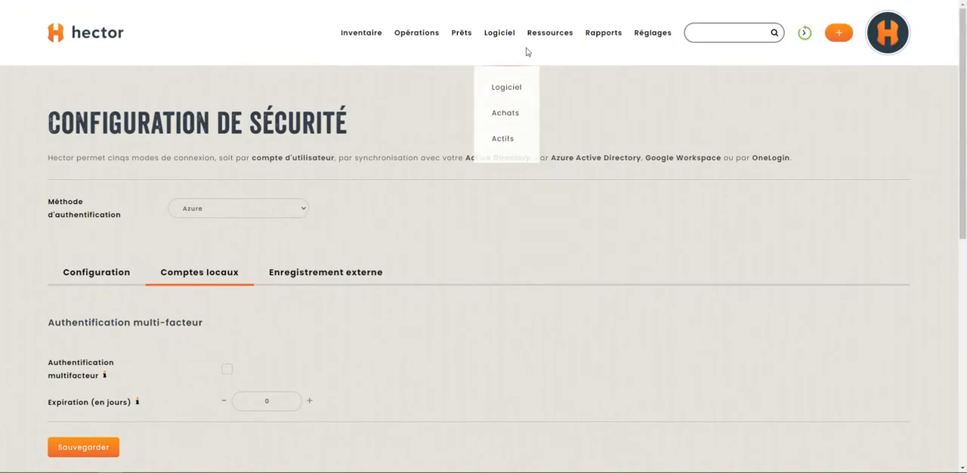
In the users list, show the lock action for an unlocked user and the unlock action for the locked account.
mouse_move(547, 51)
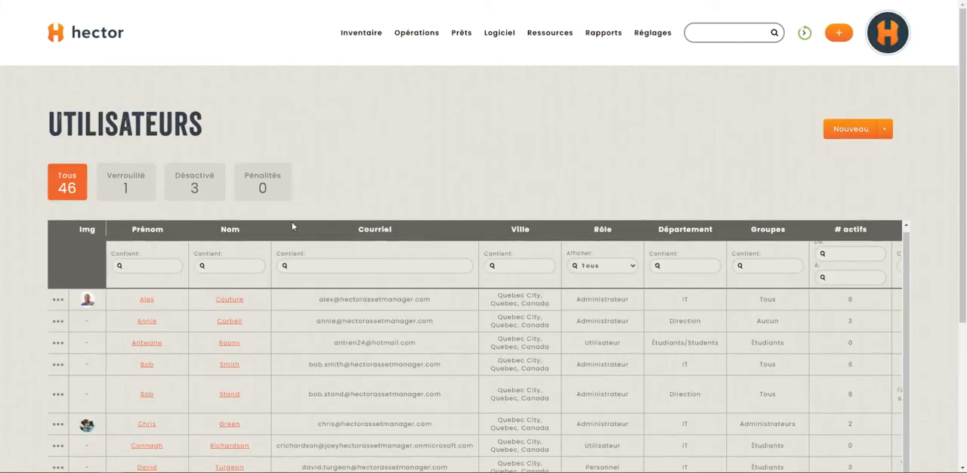
scroll(291, 221, down, 2)
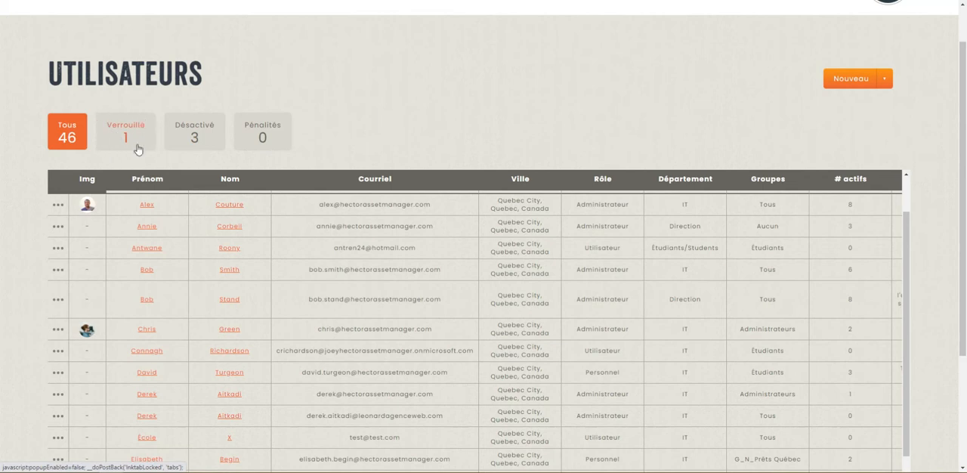
click(58, 226)
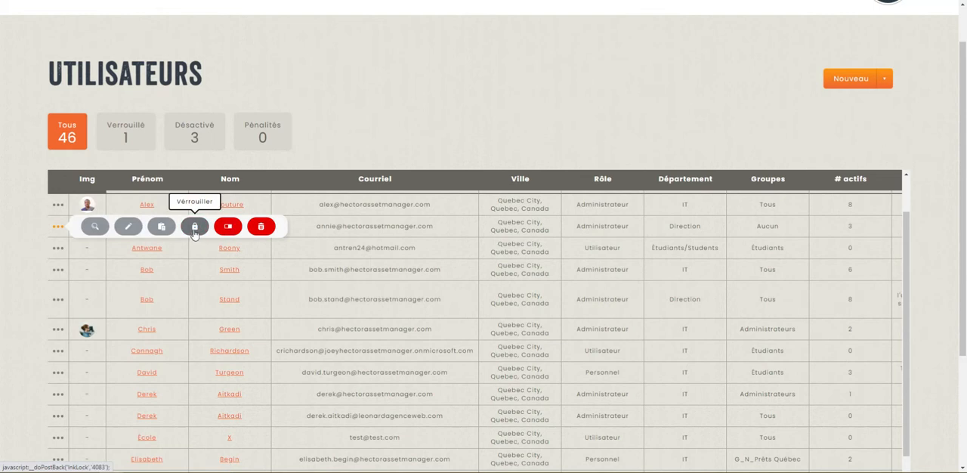
click(58, 205)
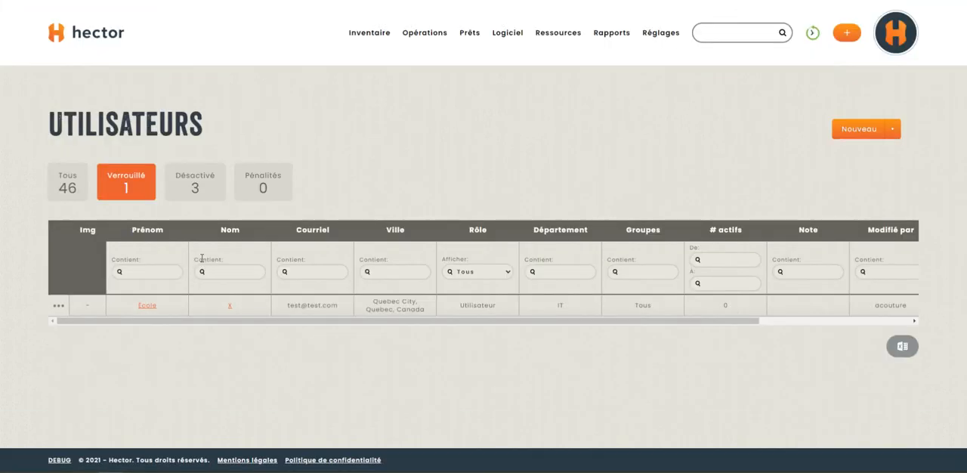
click(59, 306)
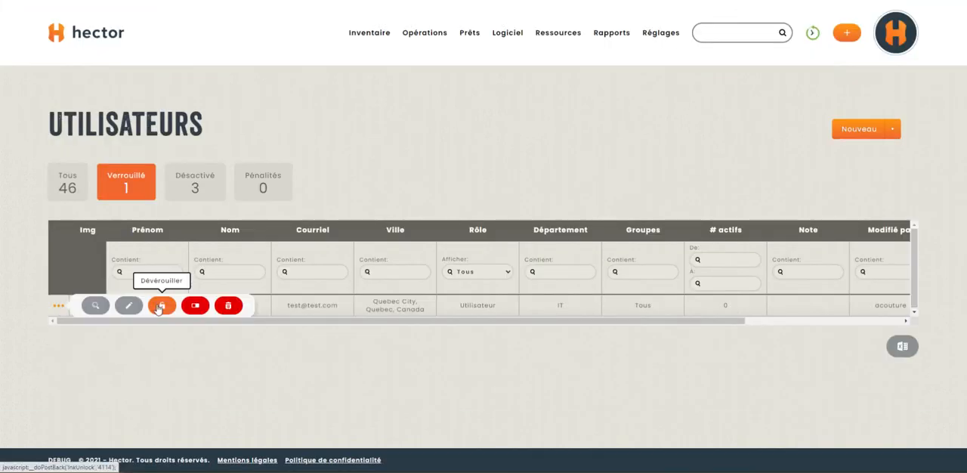